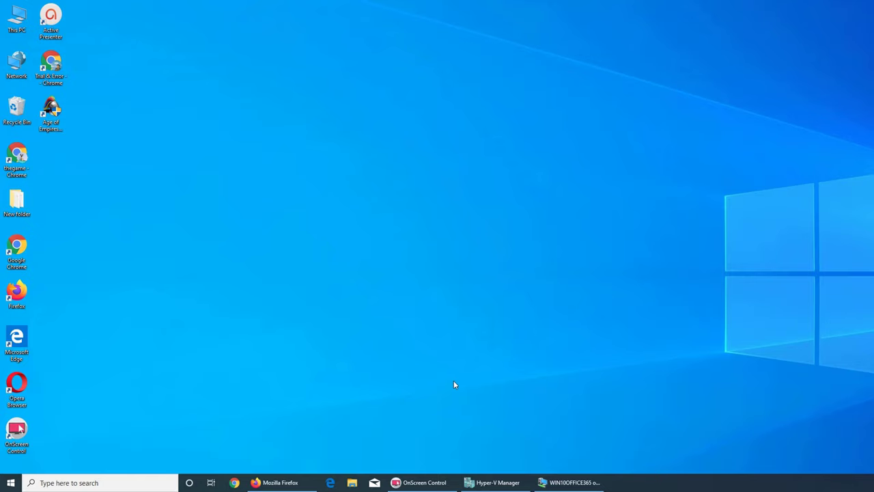
Bring the WIN10OFFICE365 VM forward and show OneDrive admin center's Device access settings page
click(278, 483)
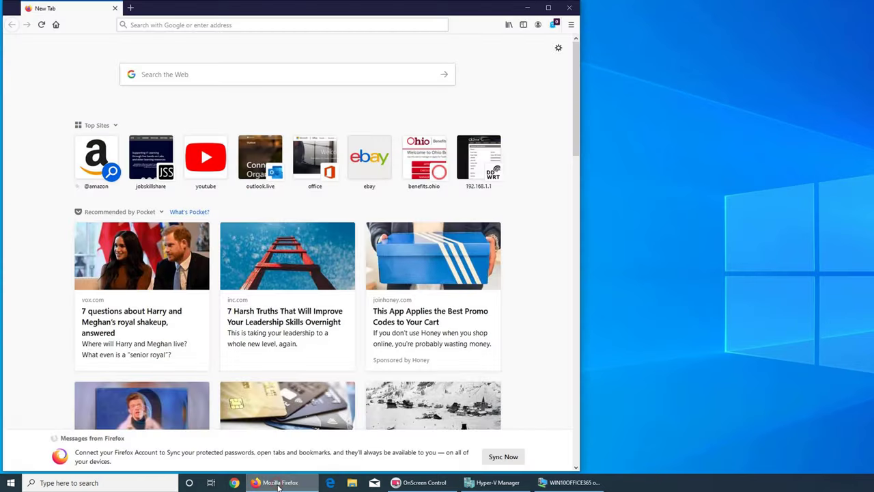
click(278, 483)
click(570, 483)
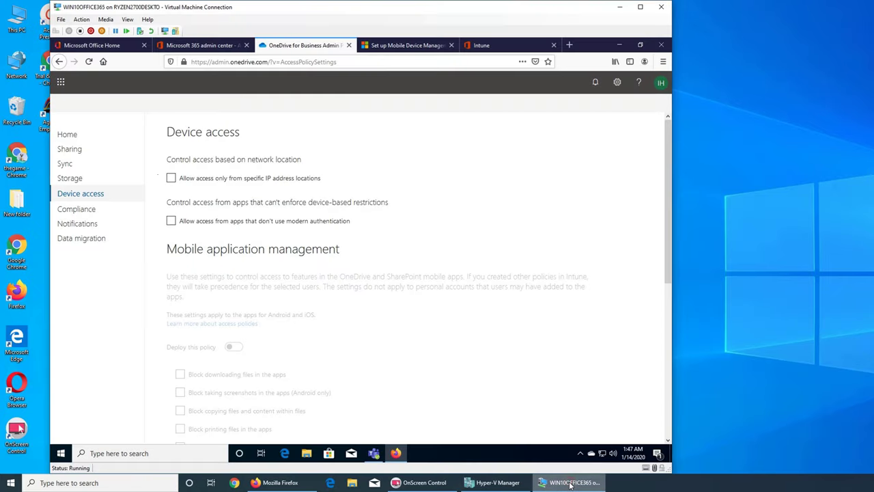
click(94, 198)
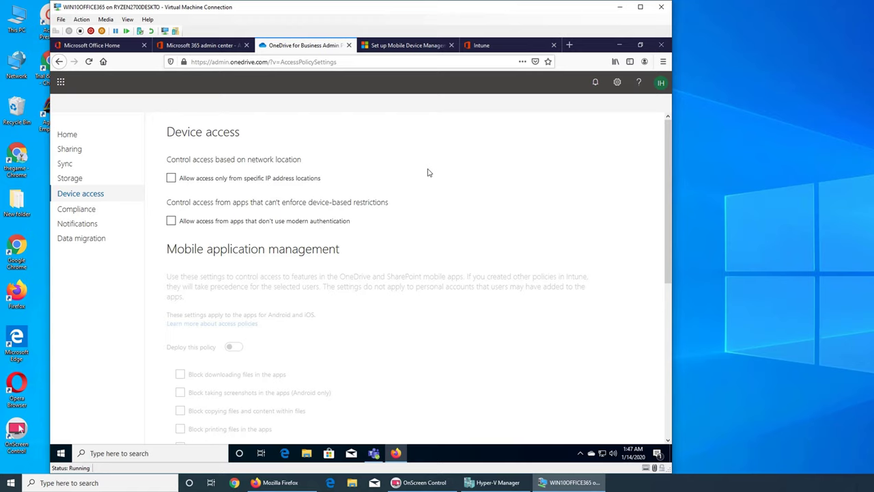
scroll(286, 282, down, 5)
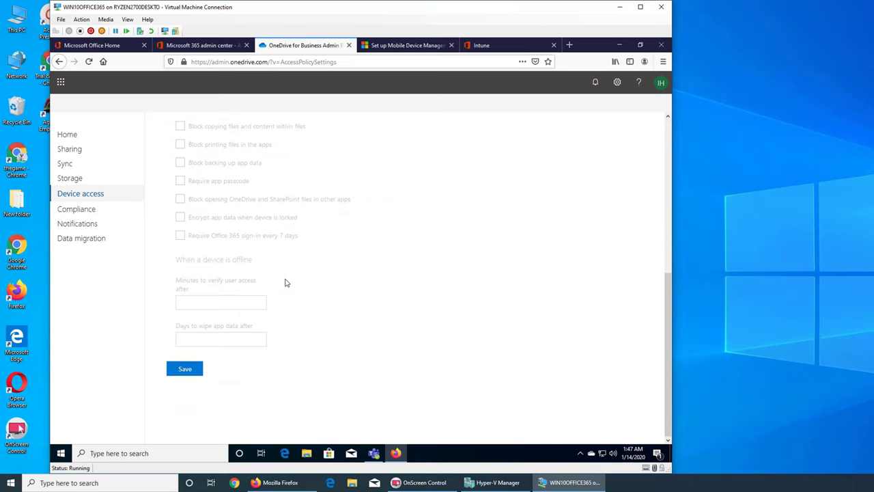
scroll(287, 283, up, 5)
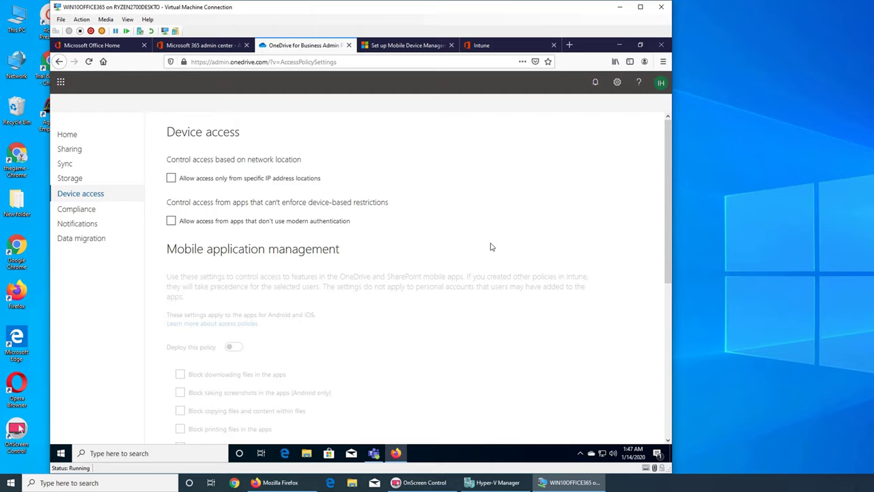
Check 'Allow access only from specific IP address locations', leaving the IP address box empty
click(170, 178)
click(227, 221)
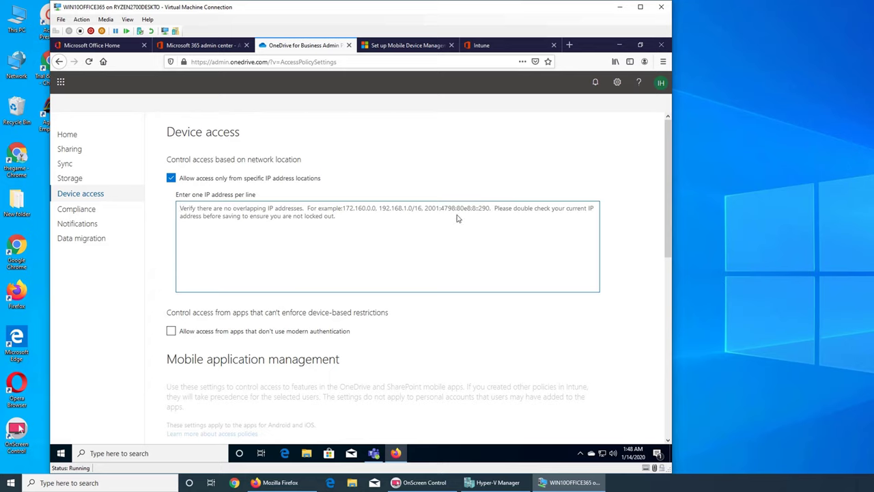
Turn the IP location restriction off and leave 'Allow access from apps that don't use modern authentication' unchecked
click(172, 179)
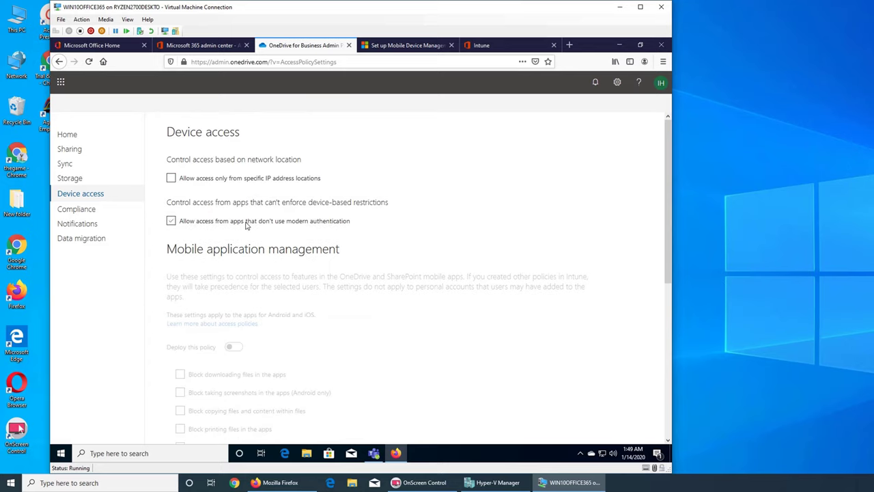
click(305, 225)
click(305, 225)
click(316, 224)
click(318, 220)
Scroll the MDM setup article to 'Activate the Mobile Device Management service'
click(397, 47)
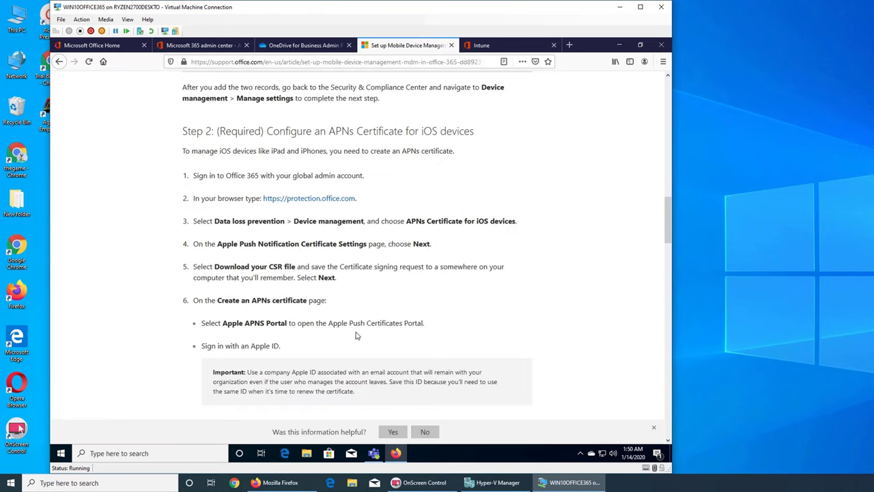
scroll(380, 311, up, 10)
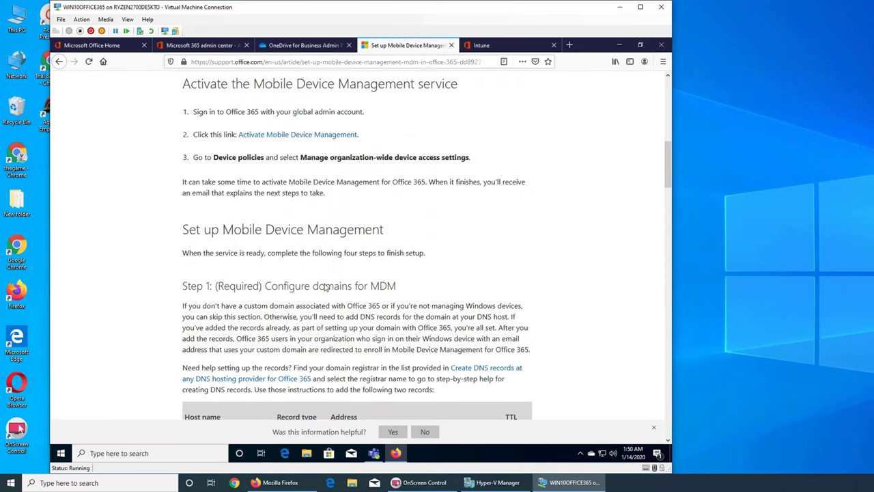
scroll(327, 290, up, 4)
scroll(325, 341, down, 3)
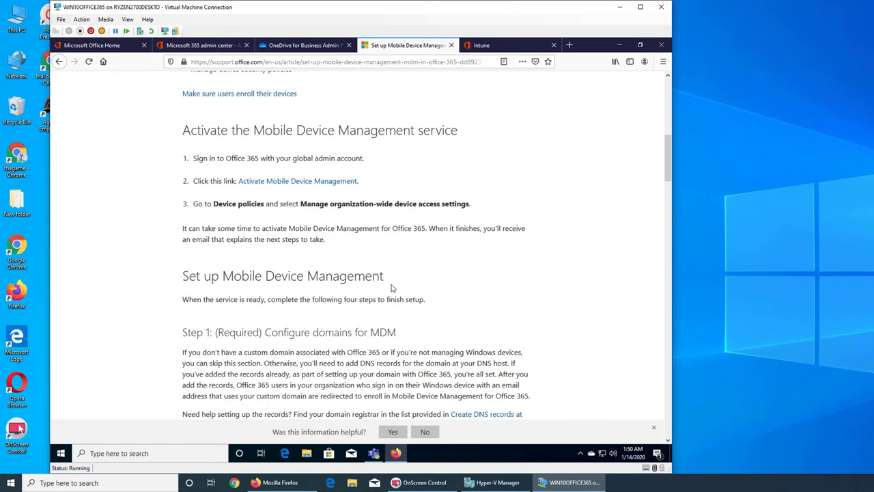
Compare the setup article, Device access page and Intune tabs, ending on the Intune Manage devices page
click(478, 51)
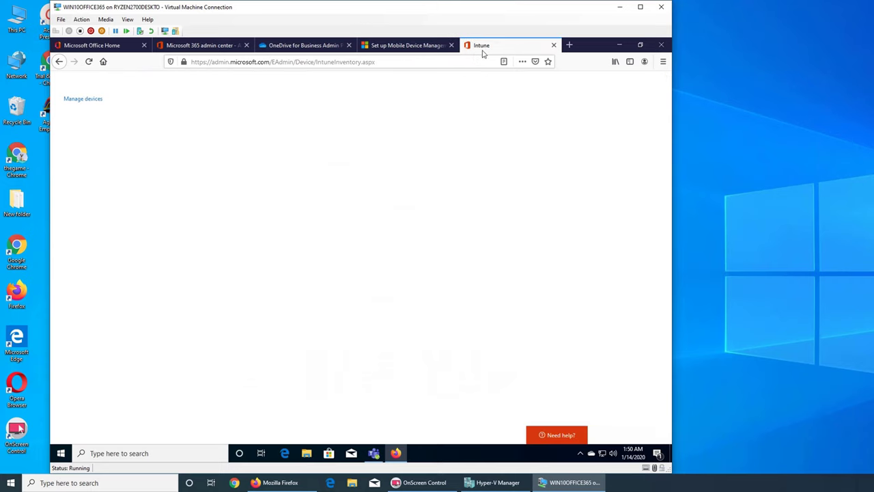
click(408, 49)
click(303, 46)
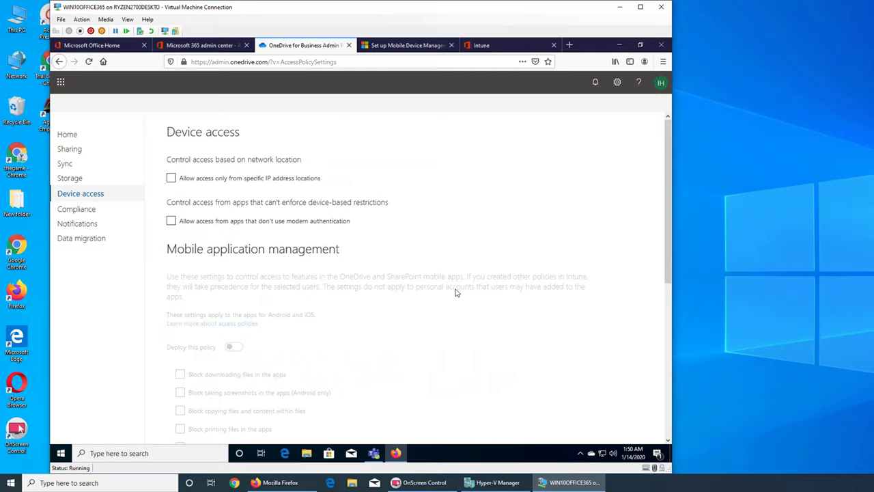
click(476, 50)
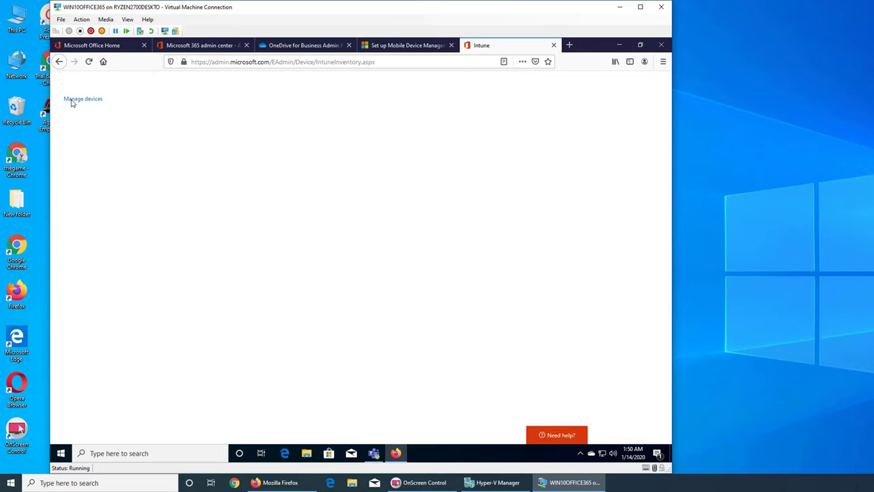
click(413, 48)
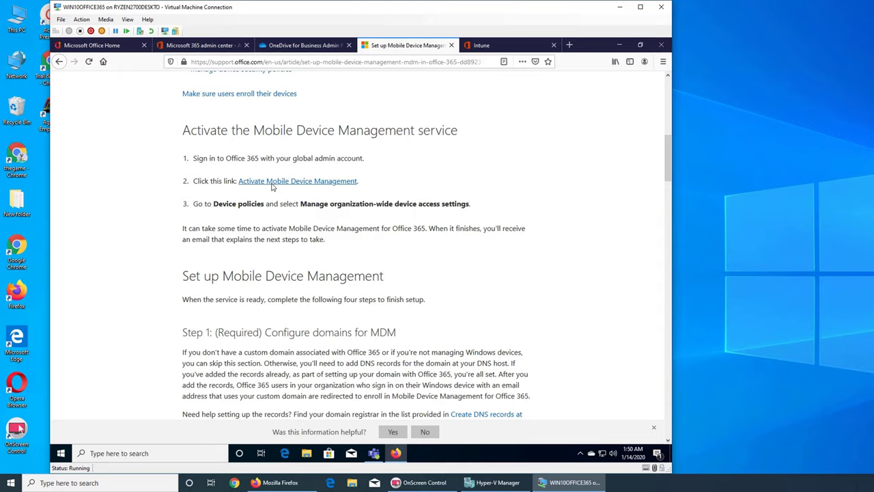
click(506, 49)
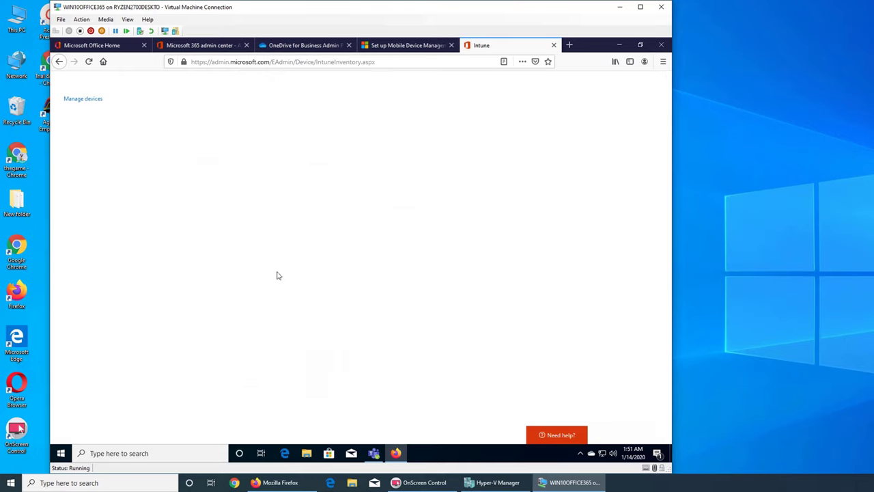
Check the Microsoft 365 admin center's device list, which is empty, then go back to the Device access page
click(82, 100)
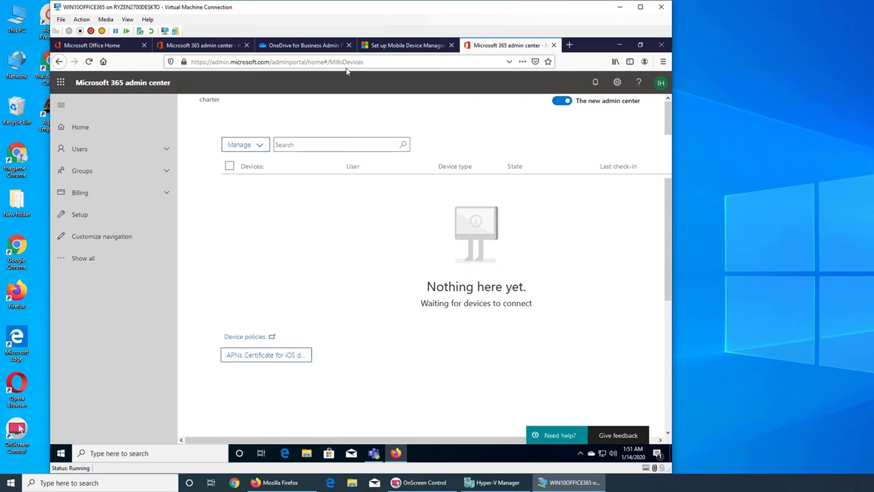
click(417, 46)
Reload the Device access page so the Mobile application management settings become available, then revisit the MDM article
click(311, 45)
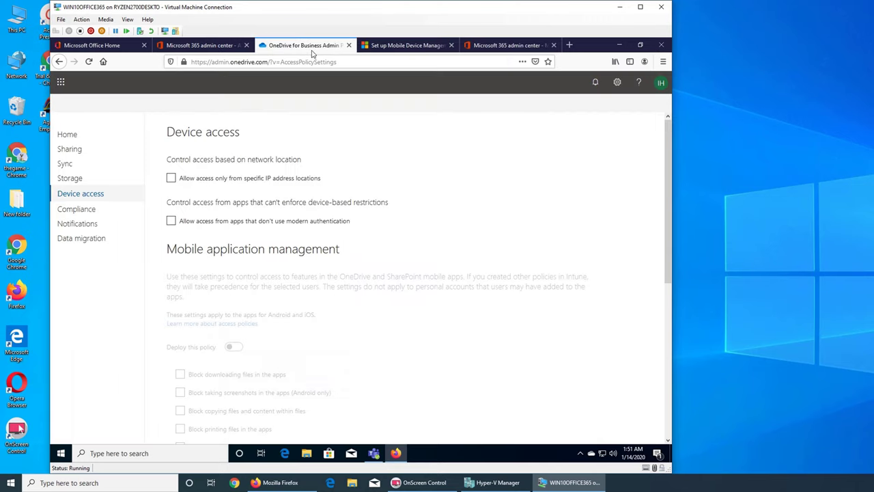
click(88, 62)
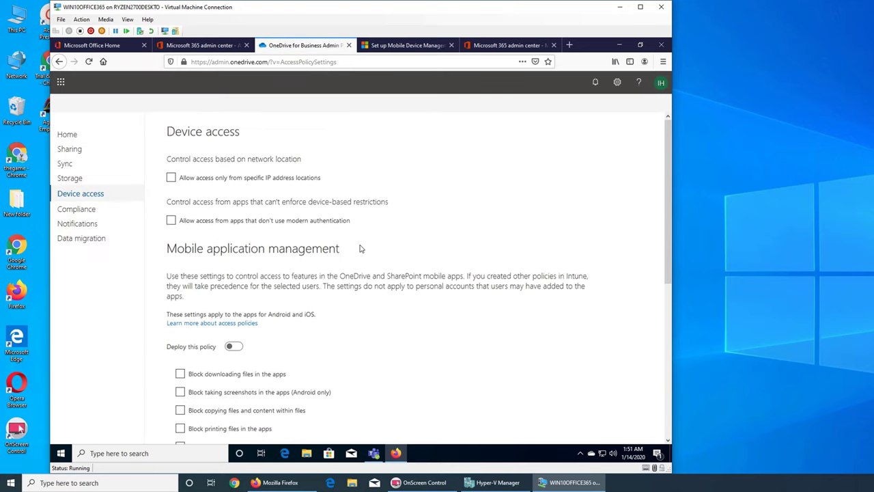
scroll(360, 249, down, 2)
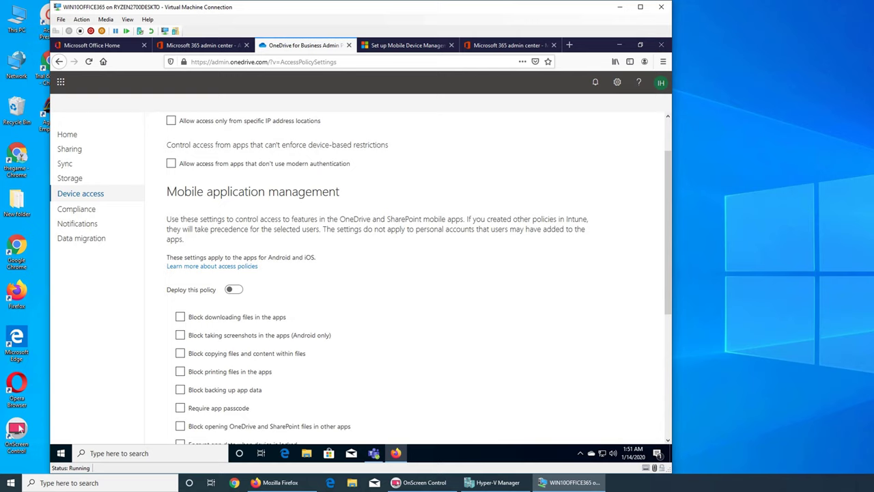
scroll(605, 288, down, 2)
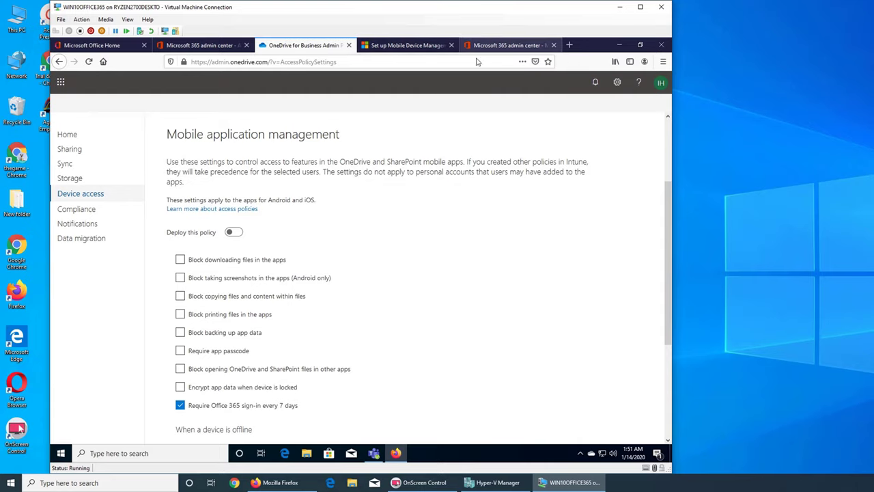
click(408, 45)
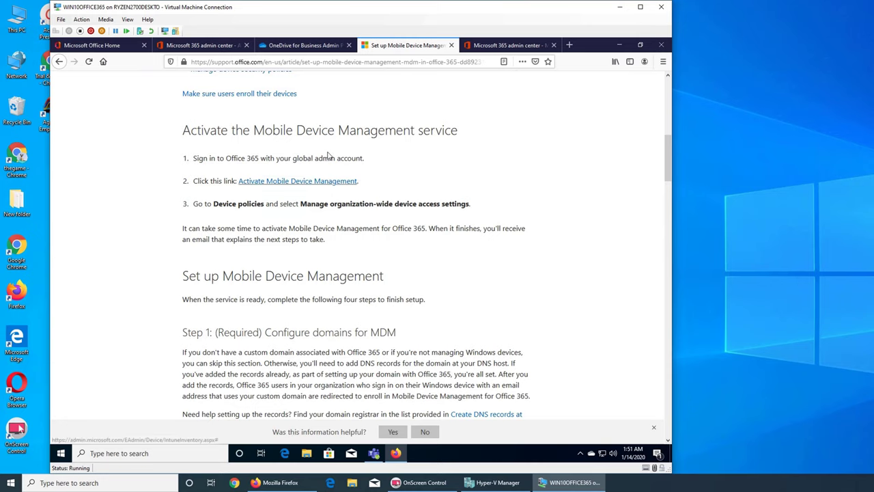
Review the Device access page's Mobile application management section, whose policy is undeployed and options unchecked
click(302, 50)
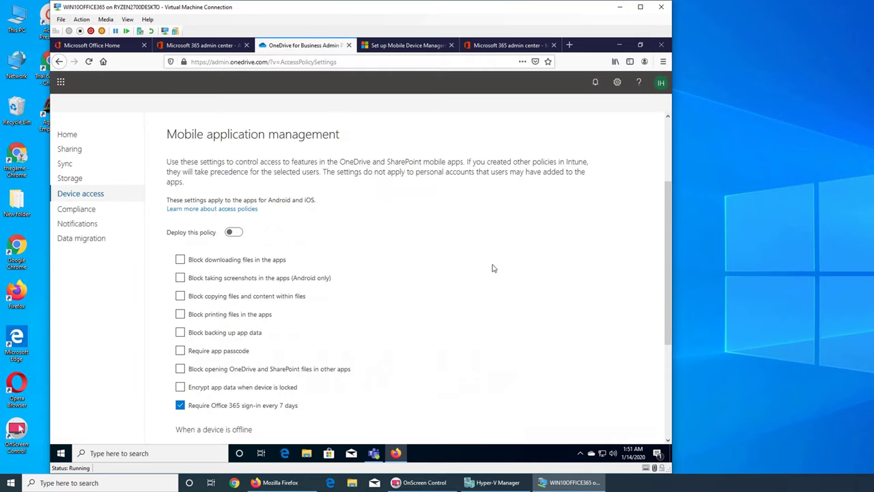
scroll(497, 257, down, 3)
scroll(496, 257, up, 3)
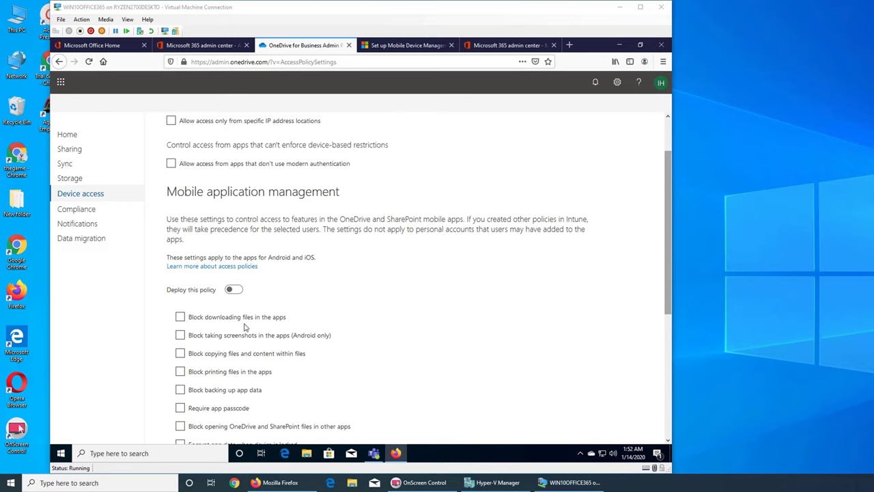
click(667, 291)
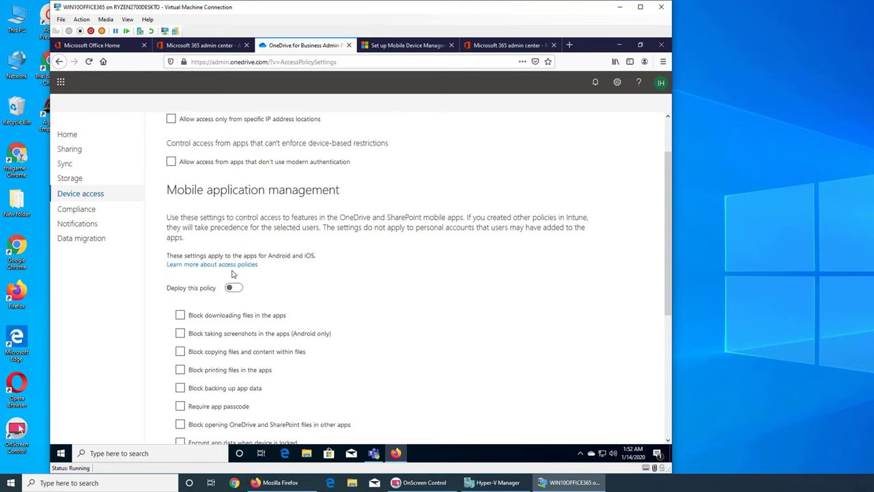
drag(669, 312, 664, 400)
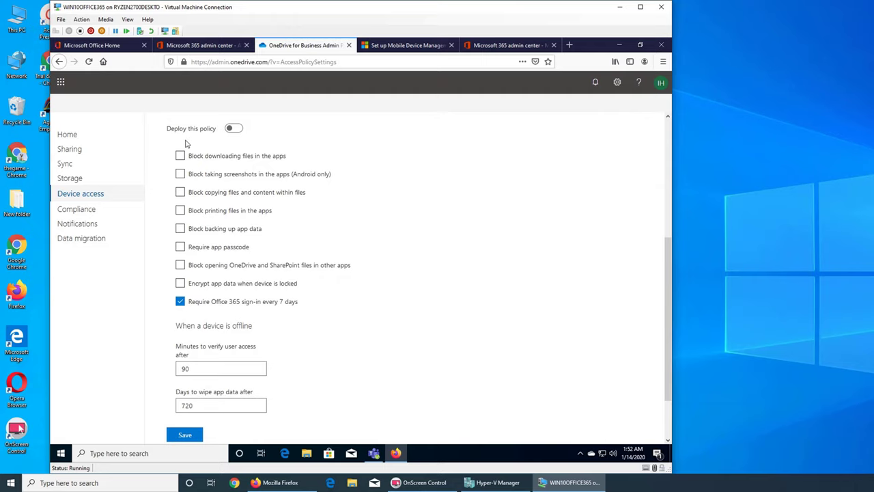
click(237, 129)
scroll(467, 170, up, 3)
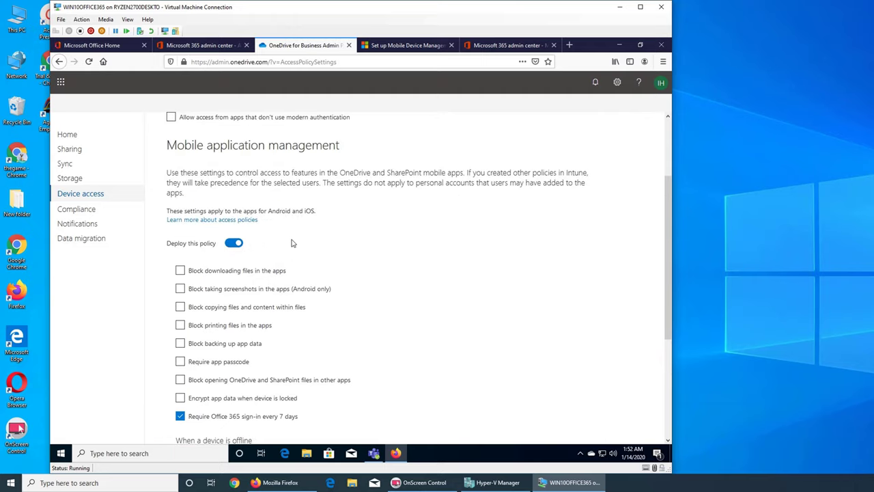
click(240, 246)
scroll(526, 265, down, 3)
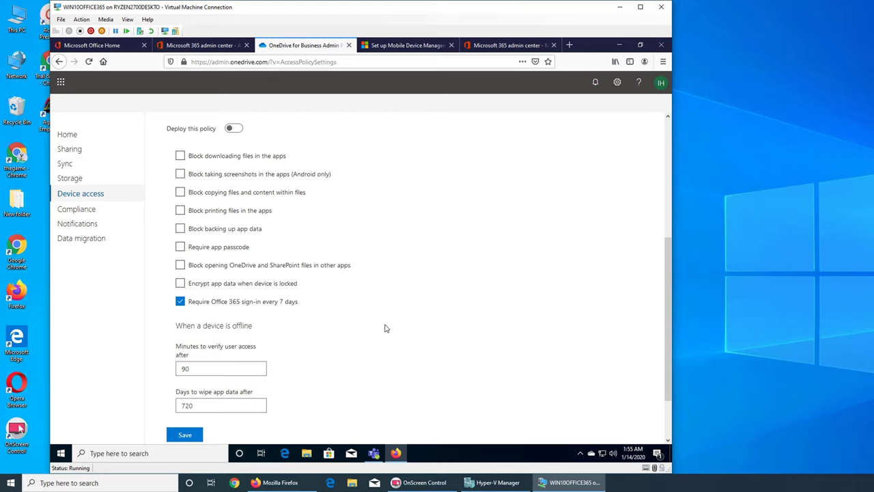
scroll(385, 329, down, 2)
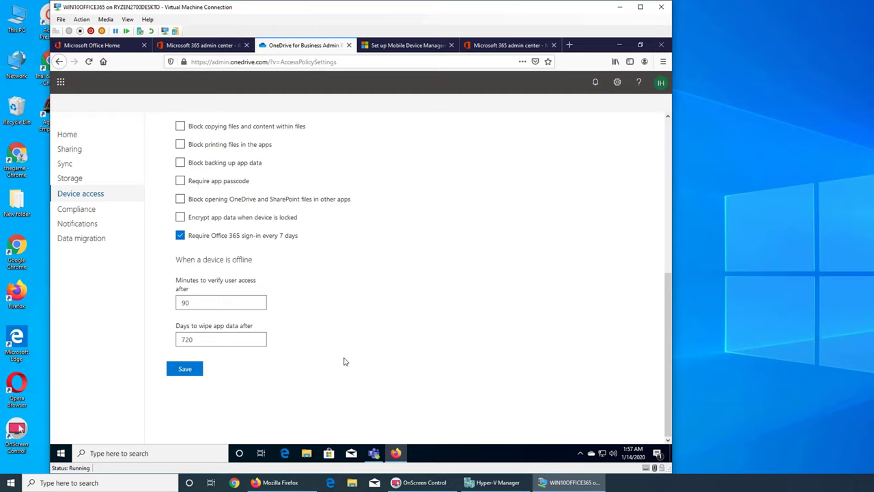
scroll(344, 361, up, 5)
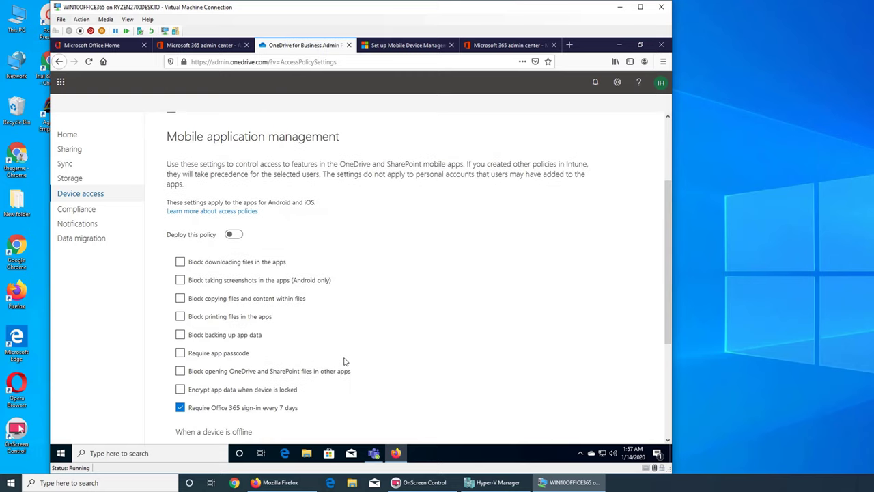
scroll(344, 361, down, 5)
scroll(344, 361, up, 8)
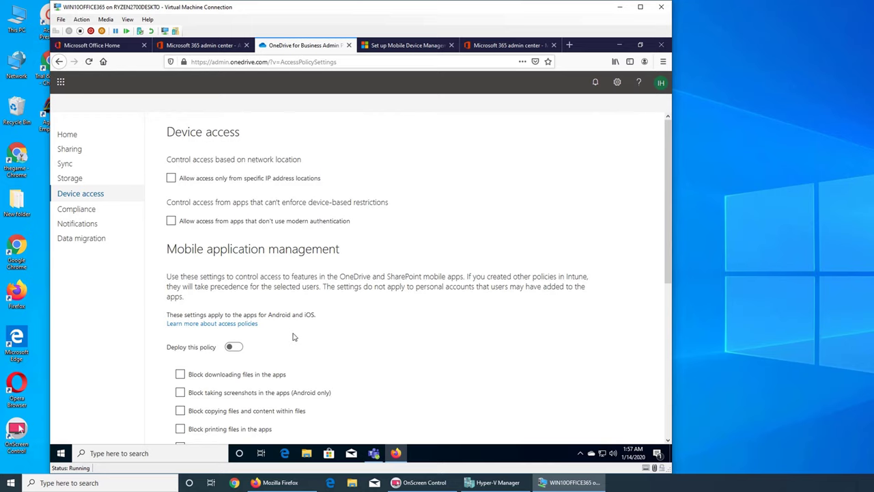
scroll(294, 336, down, 8)
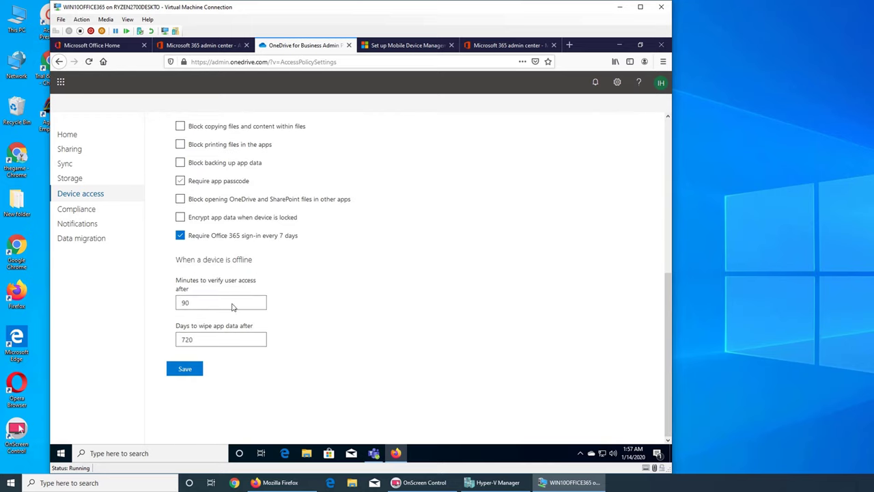